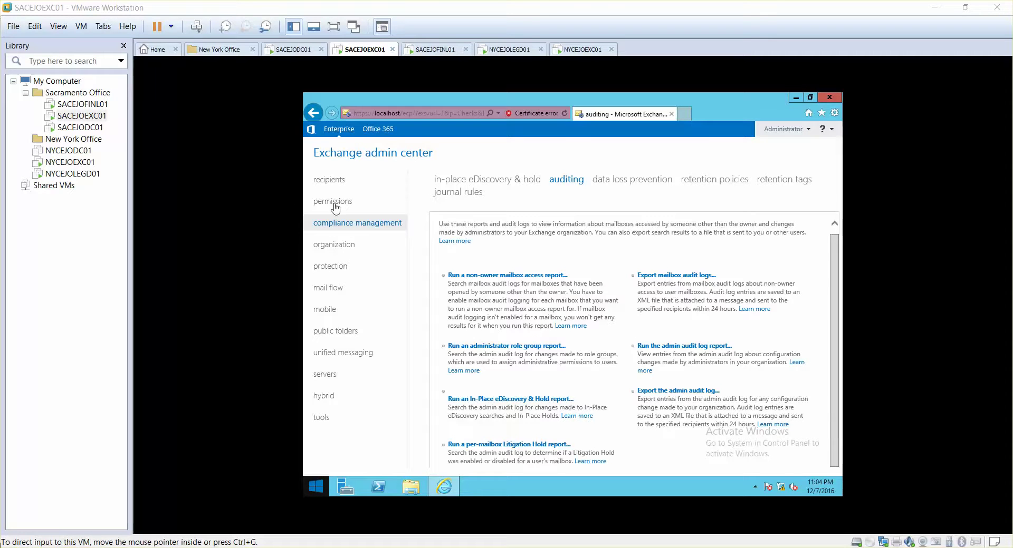
Step: Open the compliance management retention policies page to see Default MRM Policy and its tags
click(695, 181)
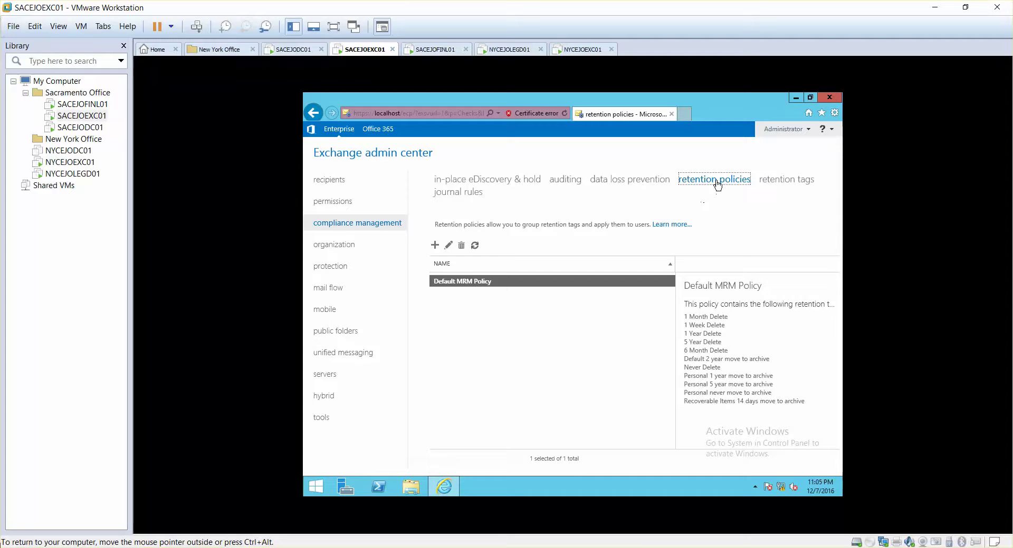
Step: Start a new retention policy, then cancel it so only Default MRM Policy remains listed
click(788, 180)
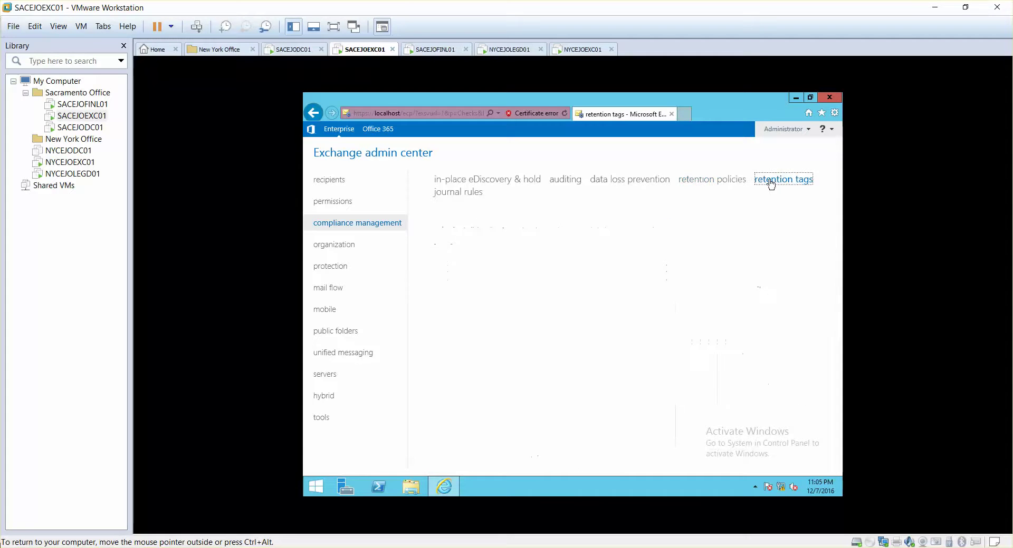
click(711, 180)
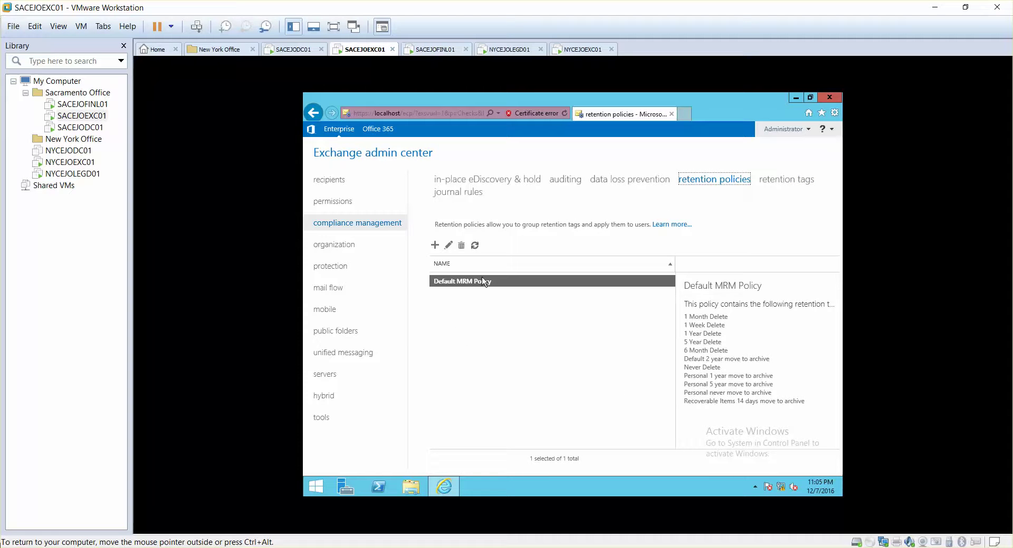
click(435, 246)
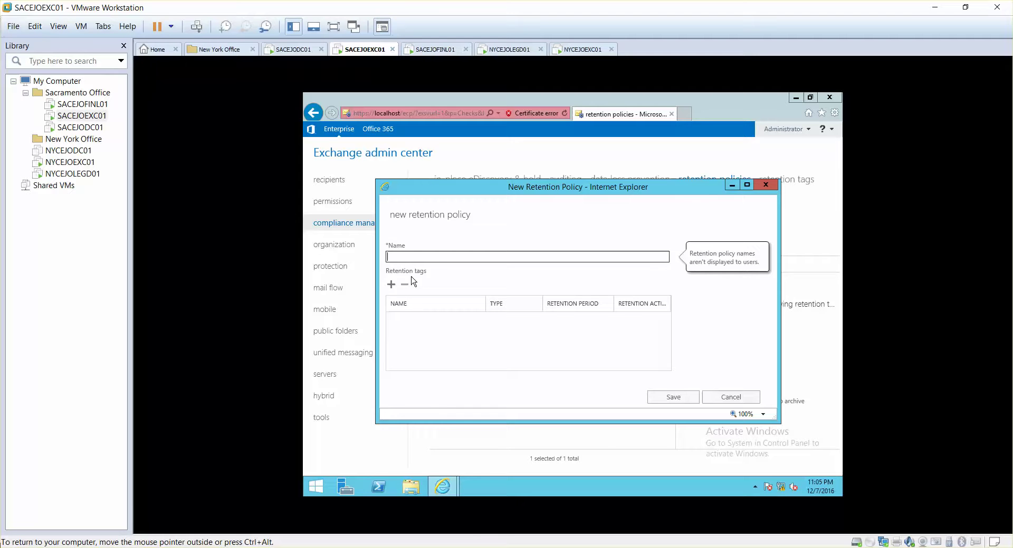
click(729, 398)
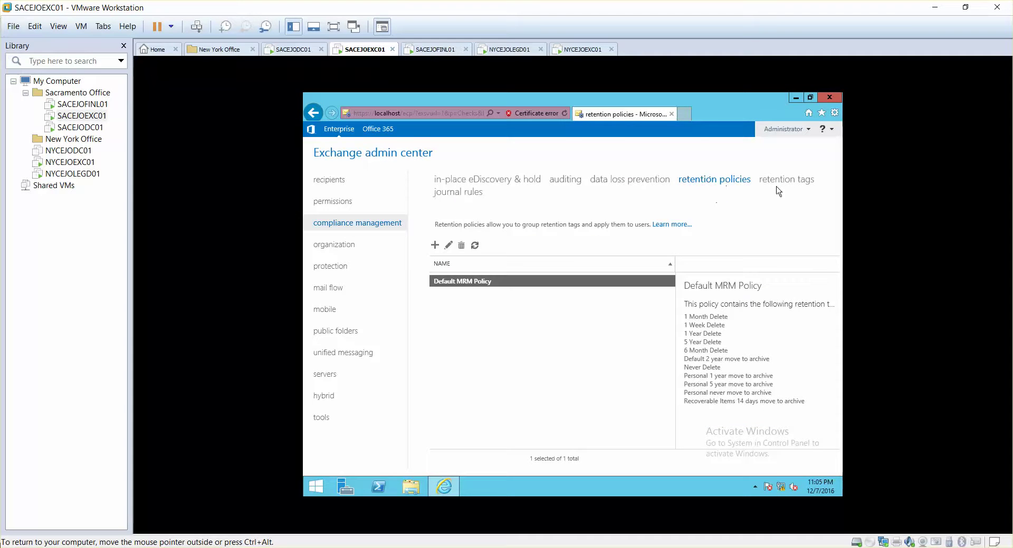
Step: Show the retention tags list to review the 10 tags, such as 1 Month Delete at 30 days
click(776, 184)
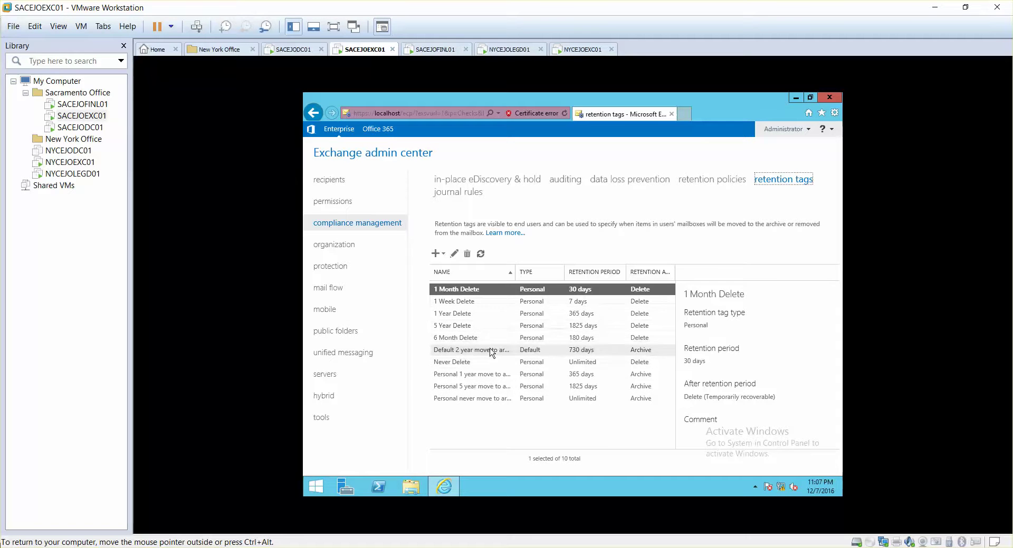
Step: Bring up the new-tag choices: entire mailbox, default folder, and personal items and folders
click(436, 254)
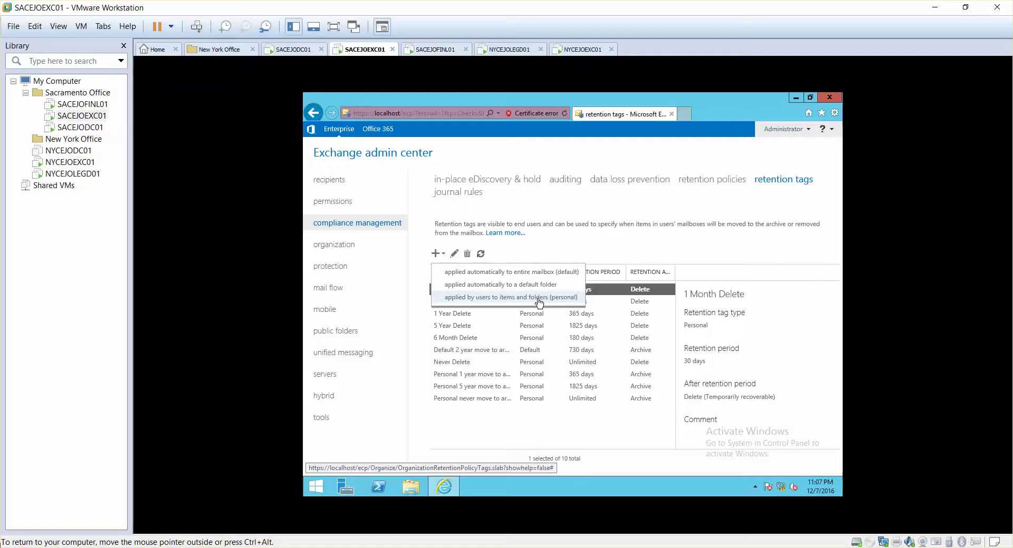
Step: Start a personal retention tag named 'Finance Department Email Retention'
click(498, 297)
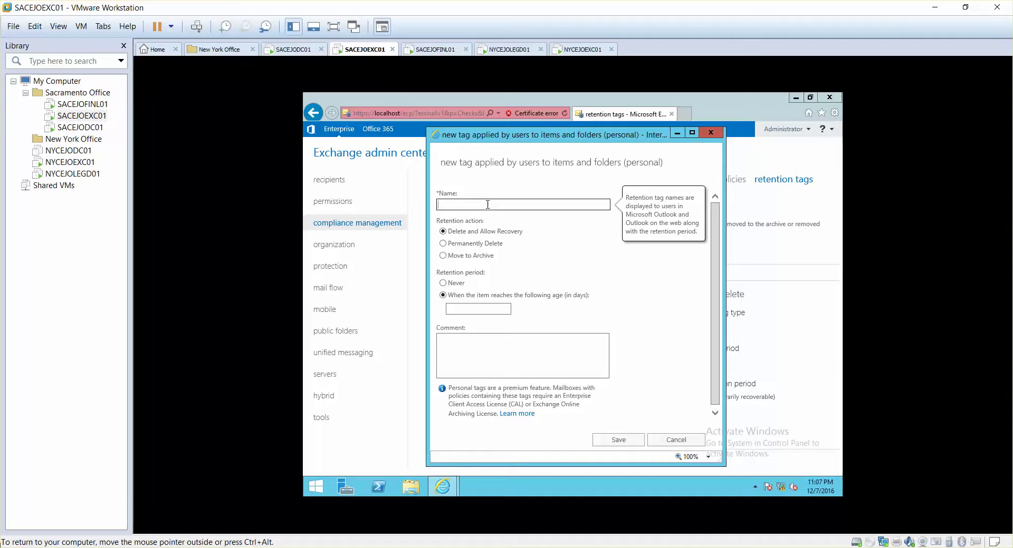
text(Finance Department Email Re)
text(tension)
mouse_move(444, 248)
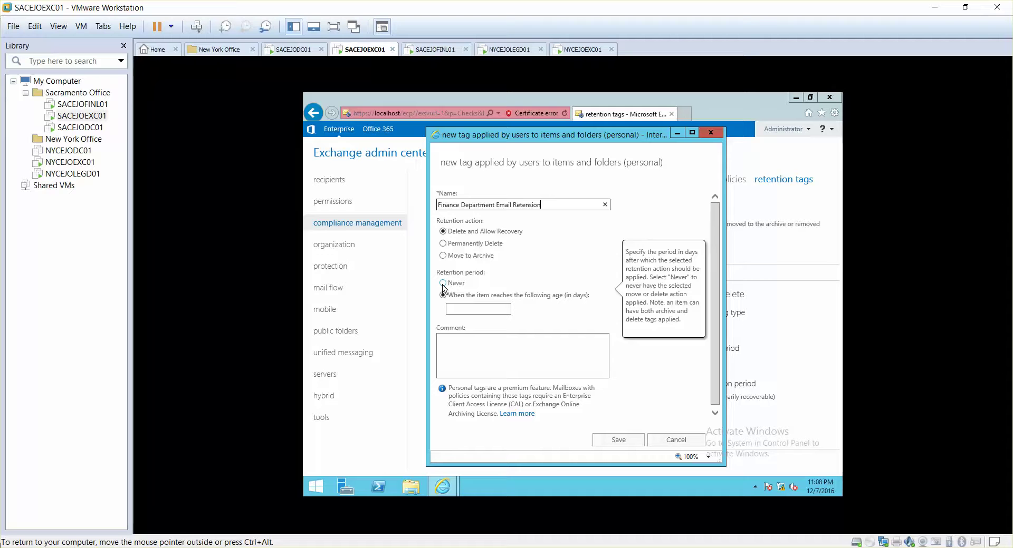
Step: Give the Finance Department tag a 60-day period with Delete and Allow Recovery, and save it
click(442, 284)
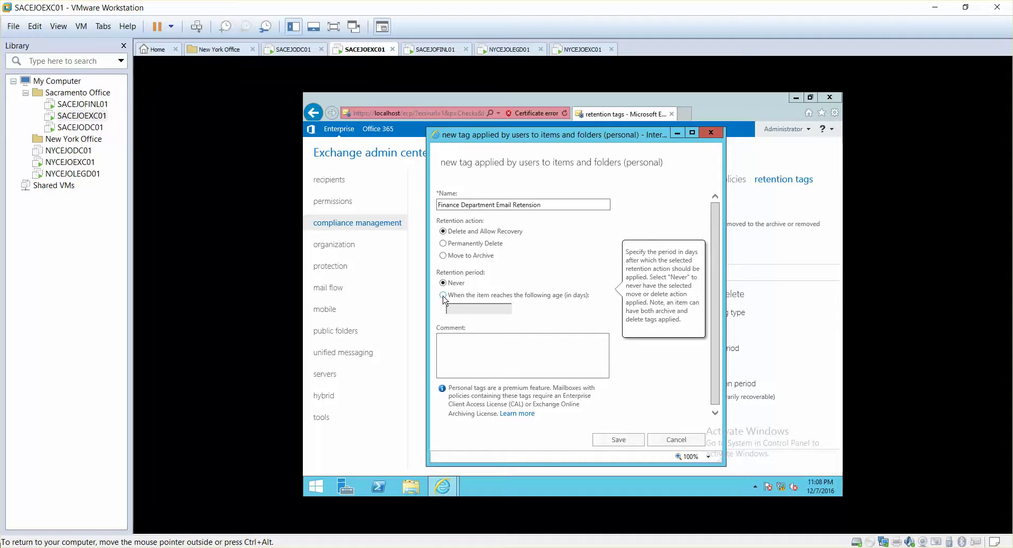
click(443, 296)
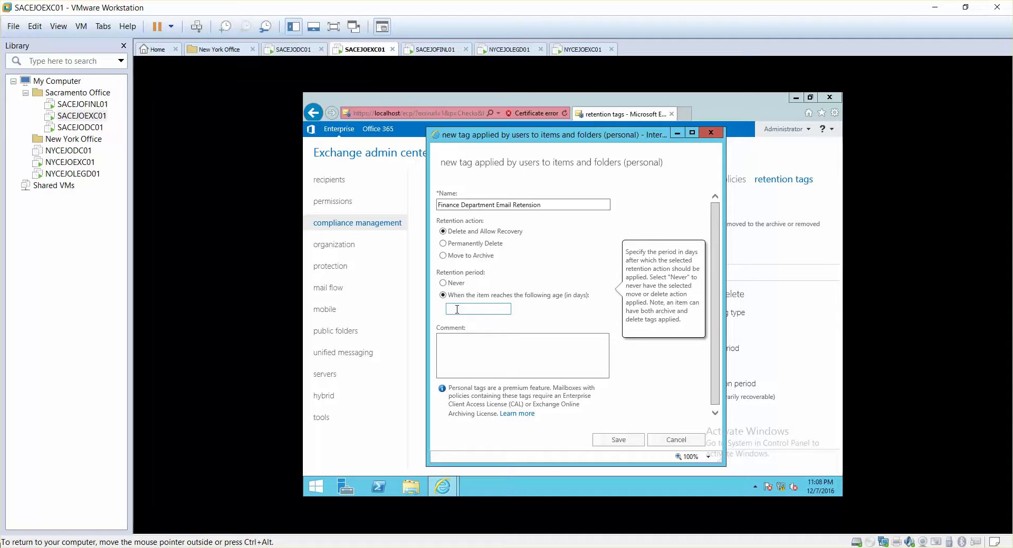
click(457, 310)
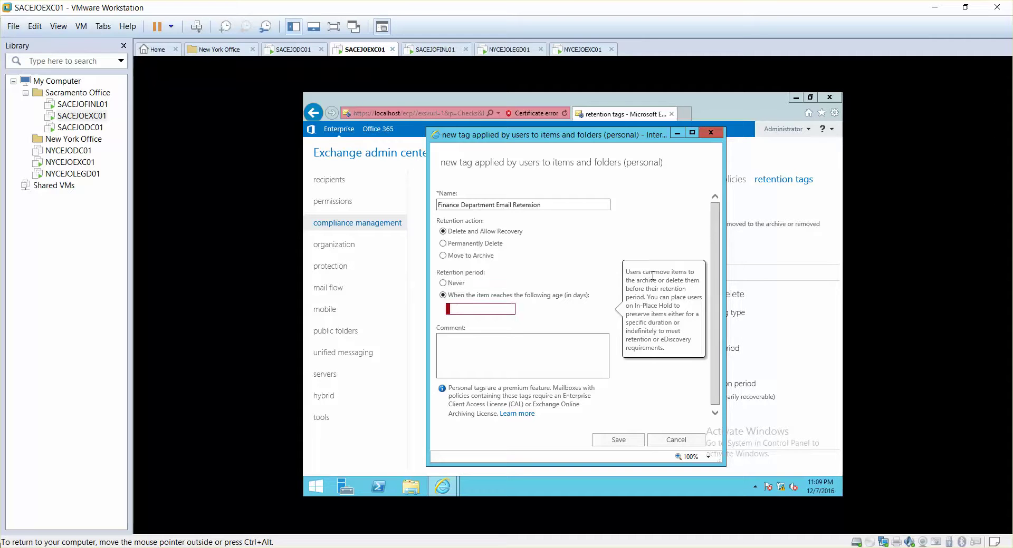
mouse_move(572, 304)
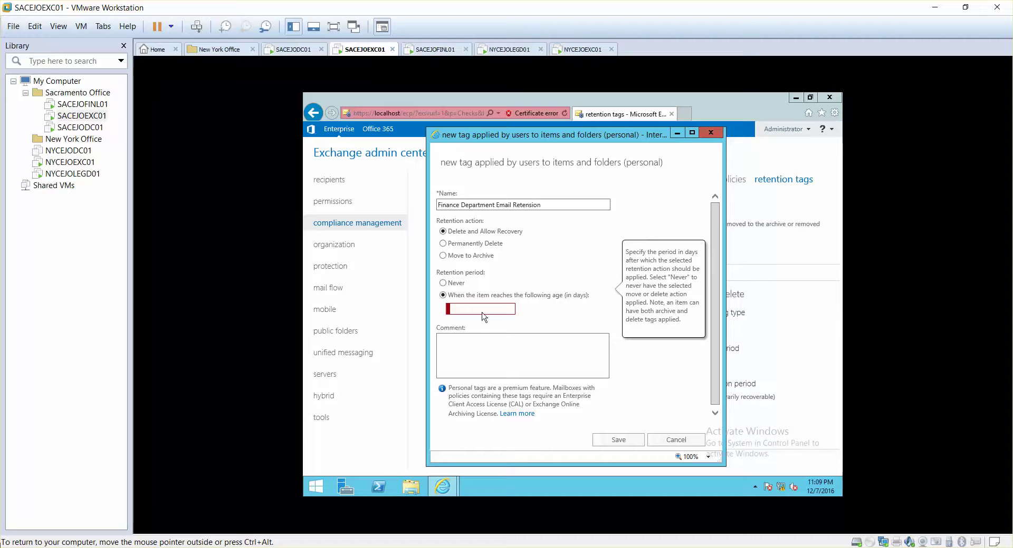
mouse_move(485, 310)
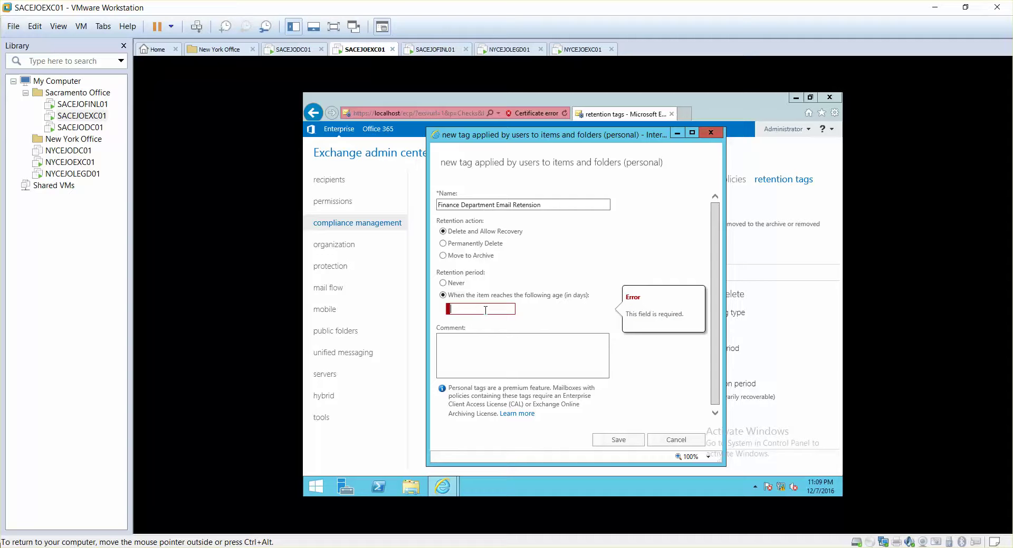
text(60)
click(536, 323)
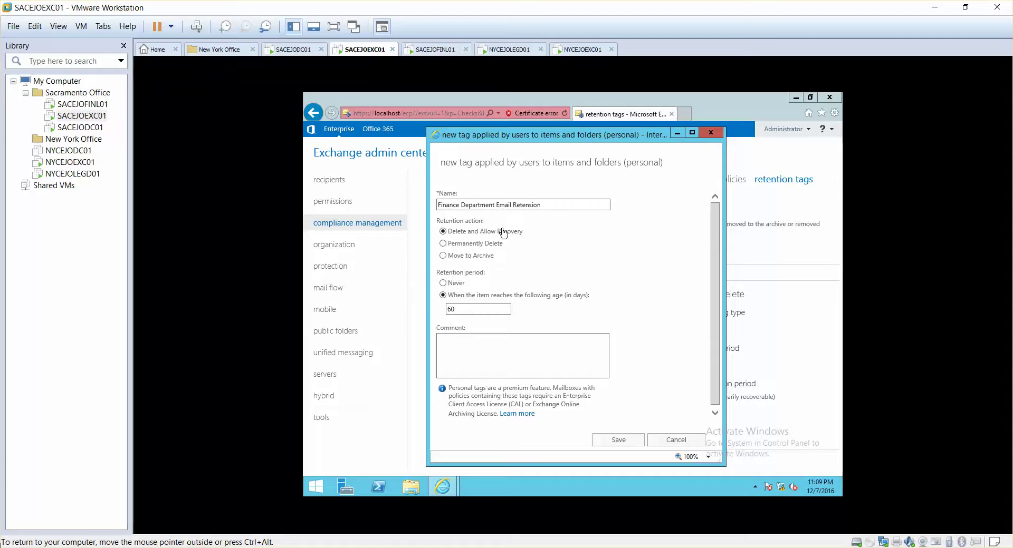
click(495, 309)
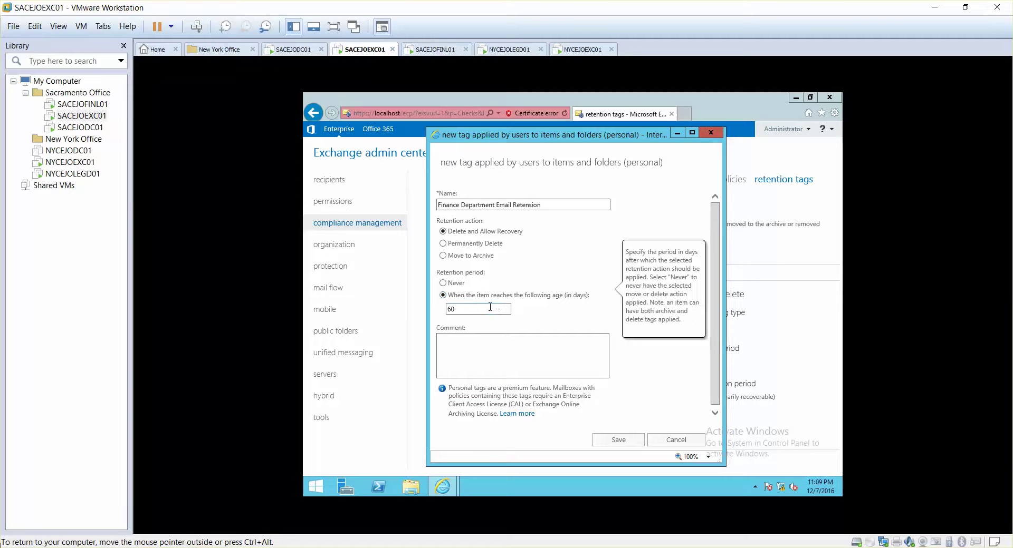
mouse_move(468, 243)
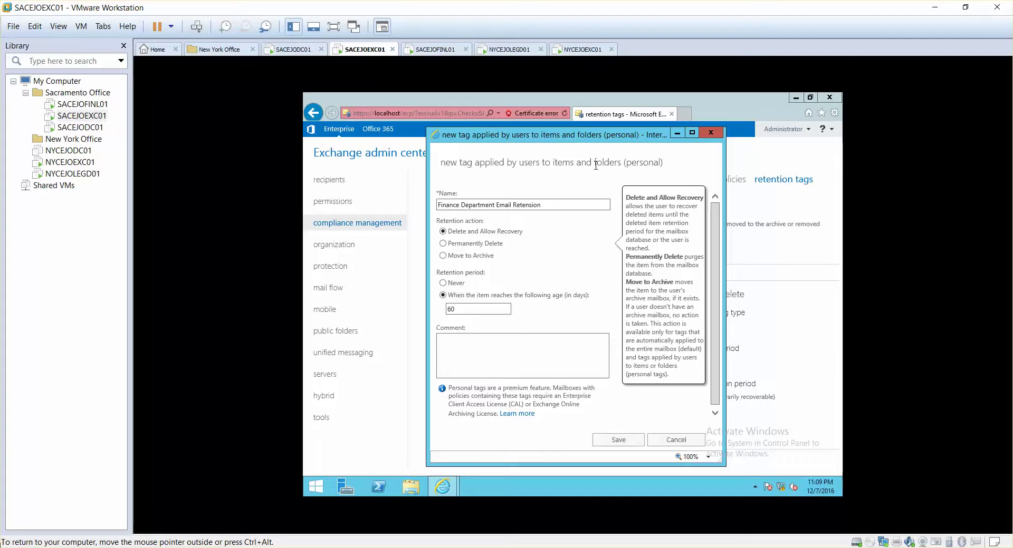
click(601, 441)
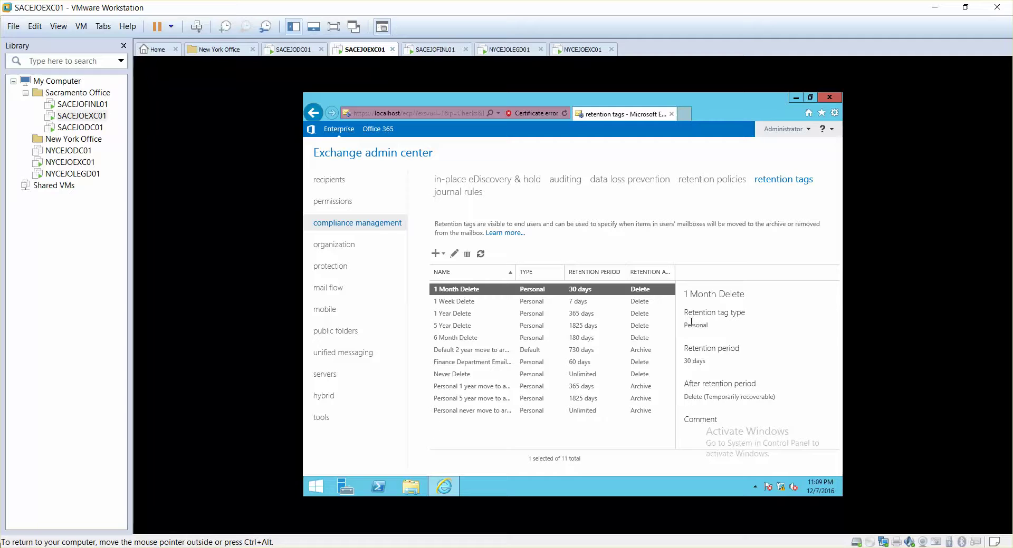
Step: Select the Finance Department Email Retention tag to confirm its 60-day Delete period
click(485, 362)
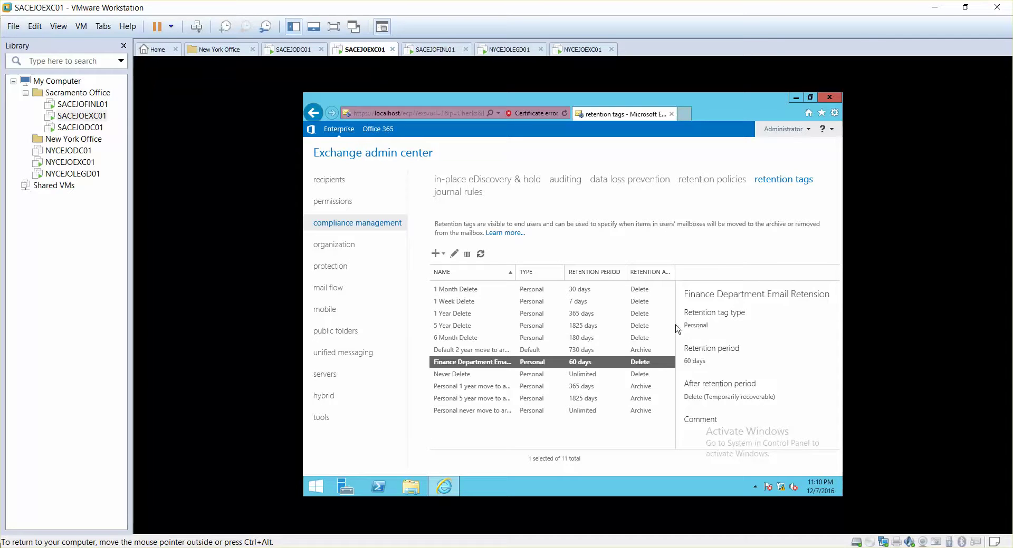
Step: Create and save 'Finance Retension policy' containing the Finance Department Email Retention tag
click(717, 182)
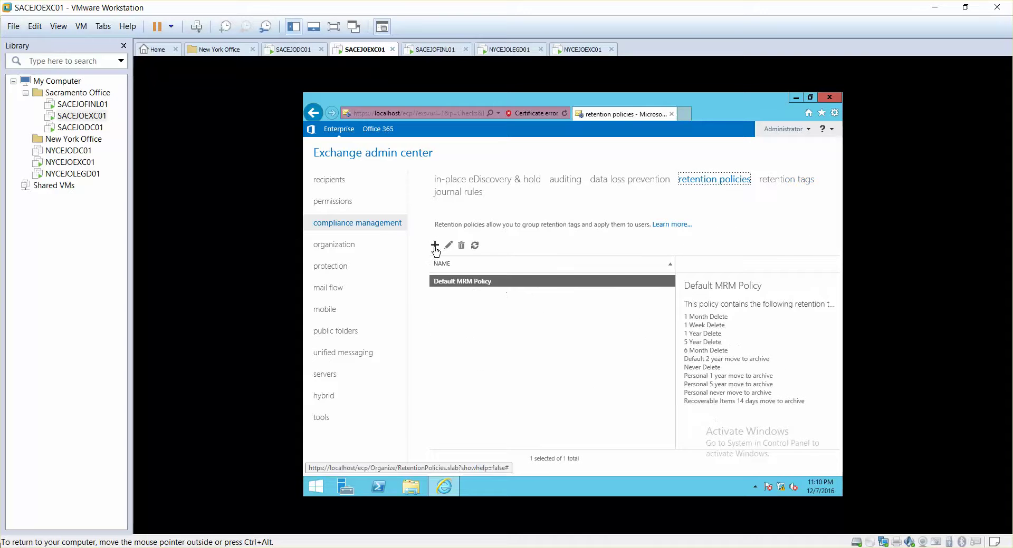
click(435, 247)
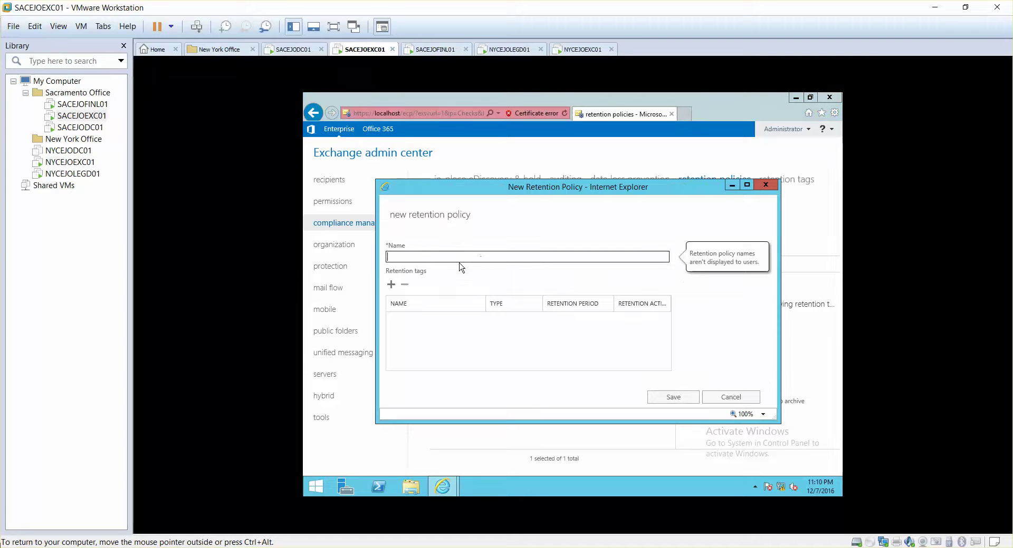
text(Finance Retension policy)
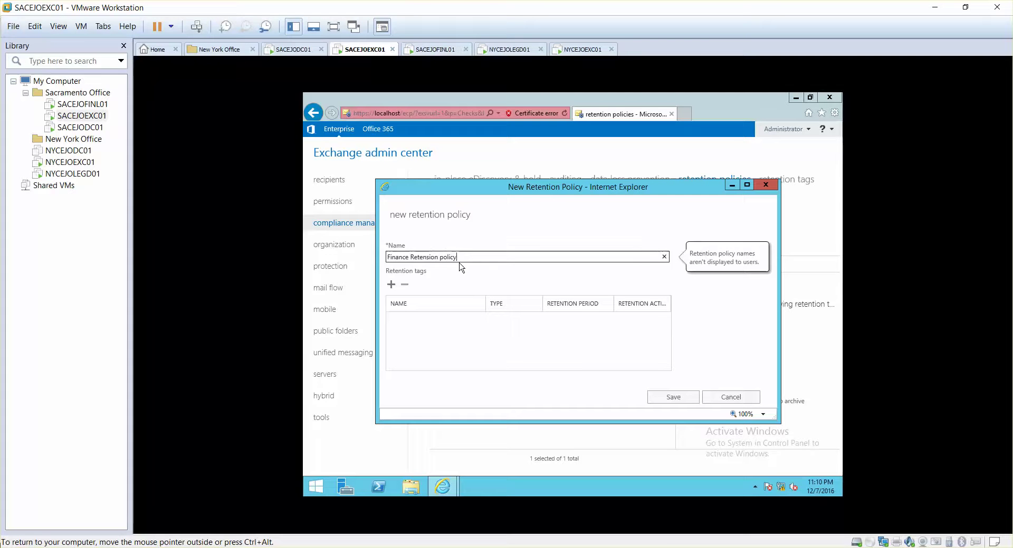
click(391, 285)
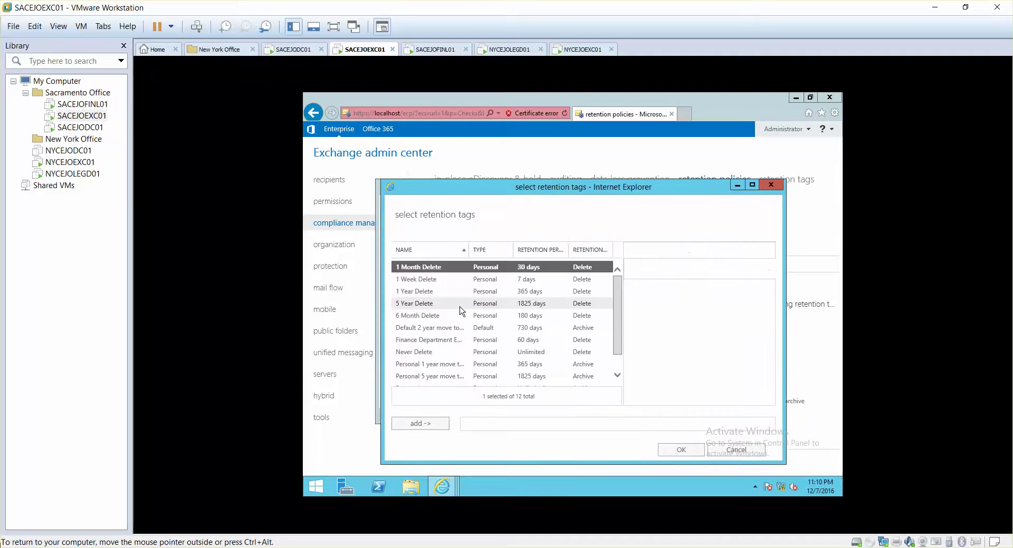
click(452, 352)
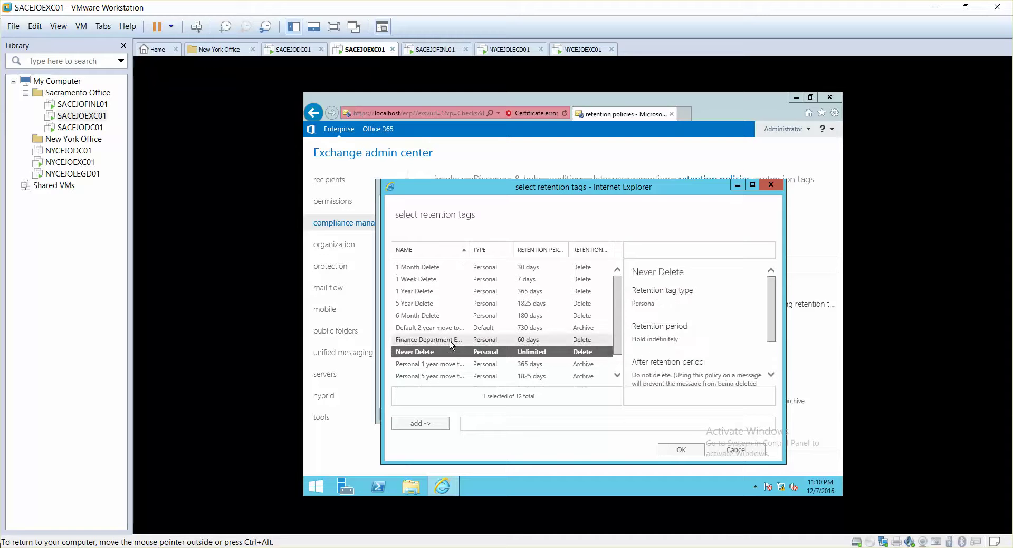
double_click(428, 340)
click(671, 451)
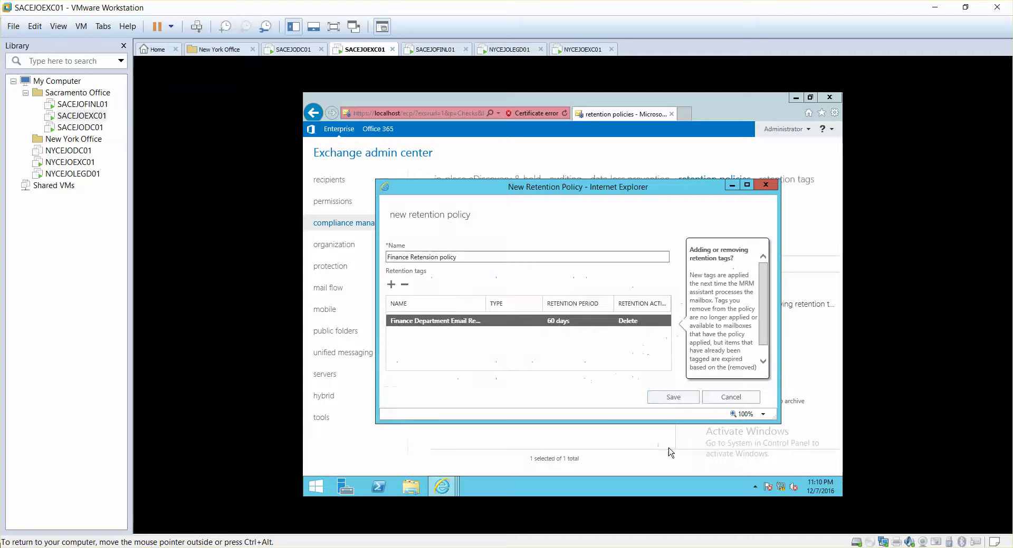
click(673, 398)
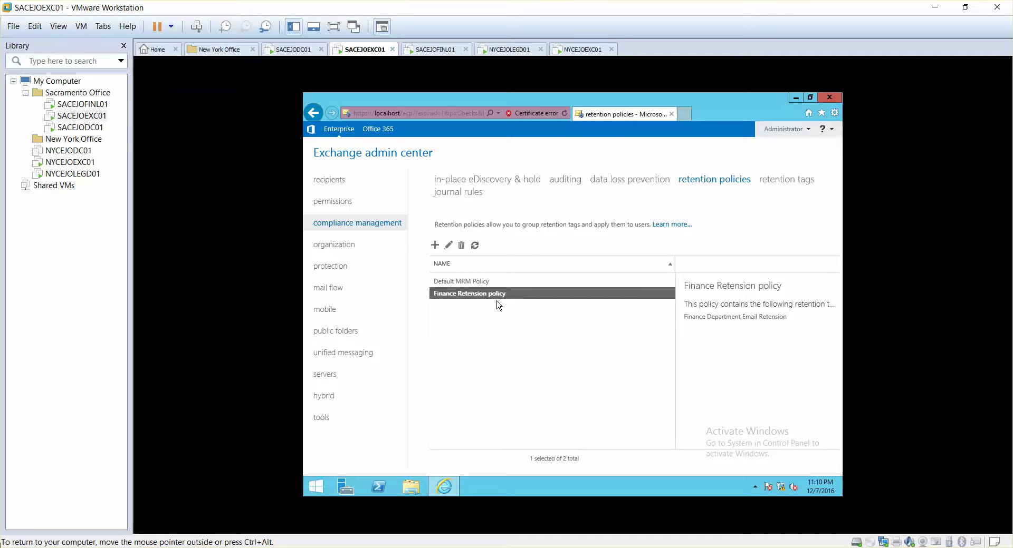
Step: Set the Desktop Support mailbox's retention policy to Finance Retension policy and save
click(343, 188)
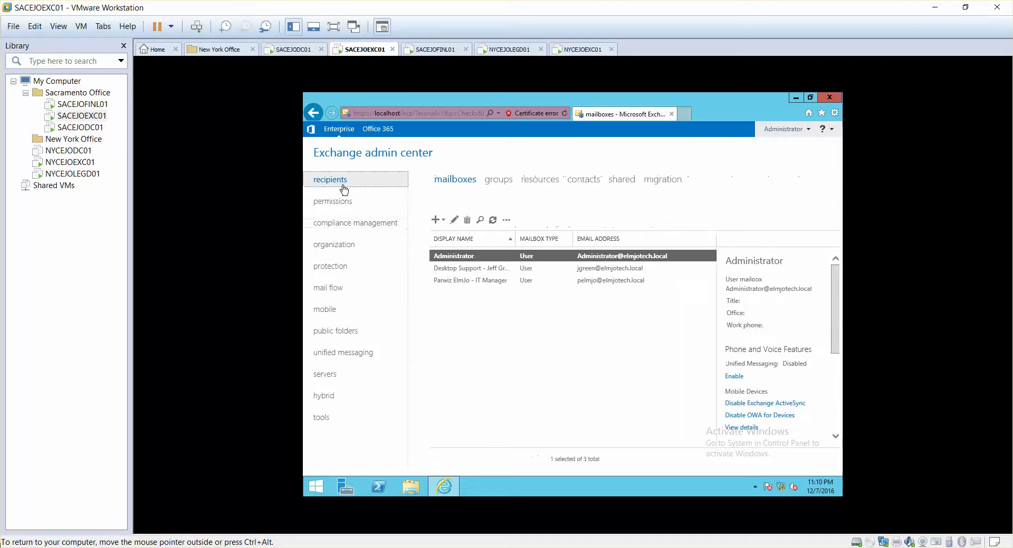
click(464, 269)
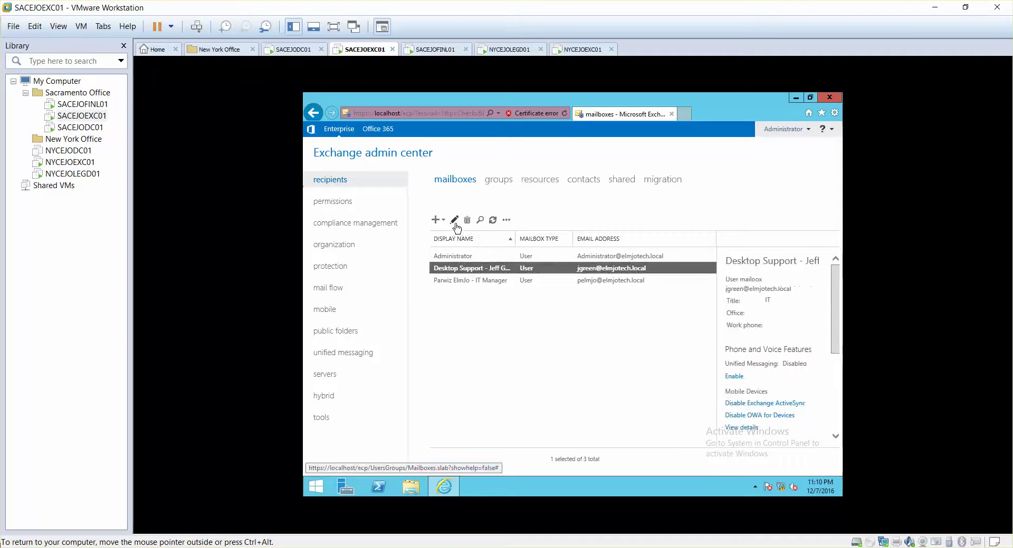
click(455, 220)
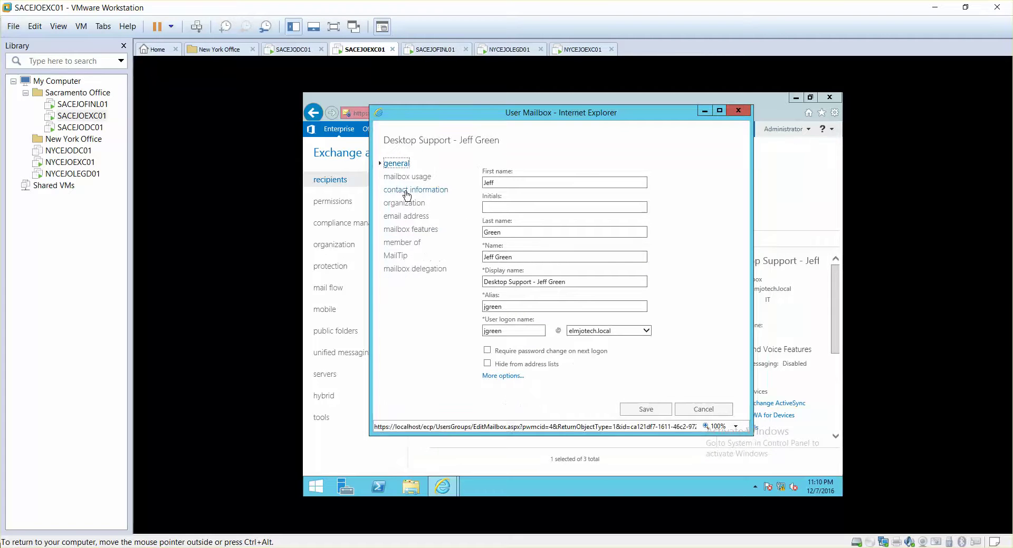
click(427, 232)
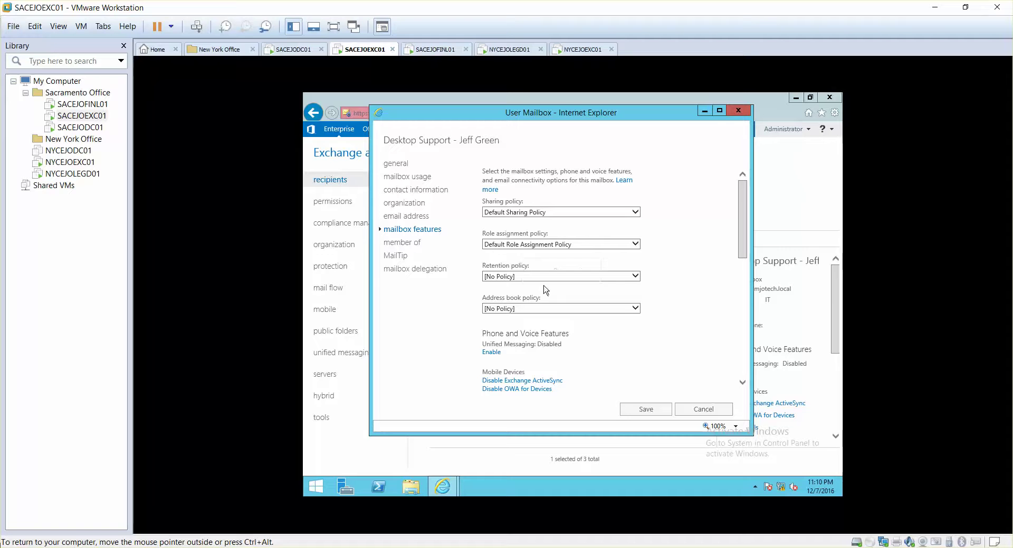
click(543, 277)
click(522, 291)
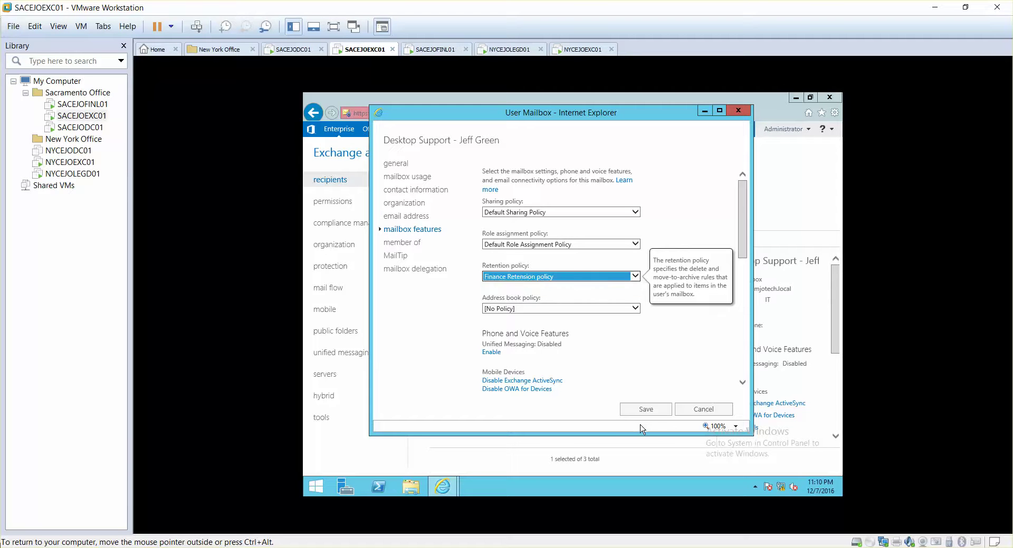
click(644, 410)
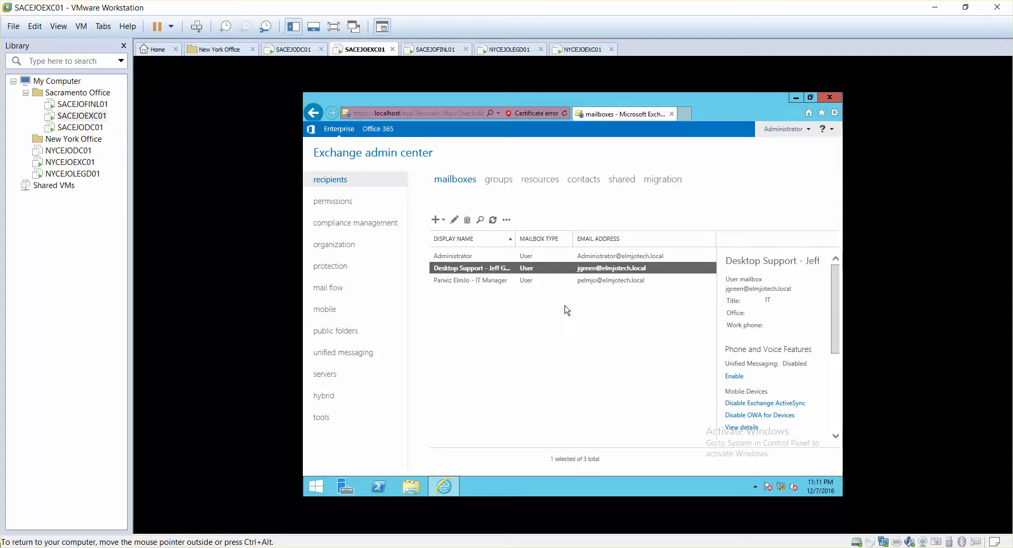
Step: Return to retention policies to confirm Finance Retension policy, then release the VM with Ctrl+Alt
click(371, 224)
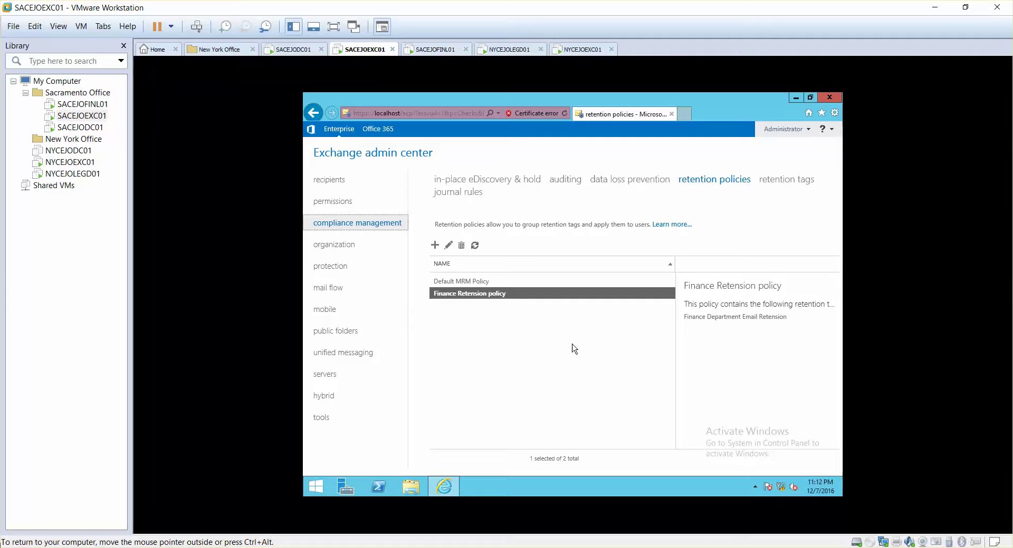
key(ctrl+alt)
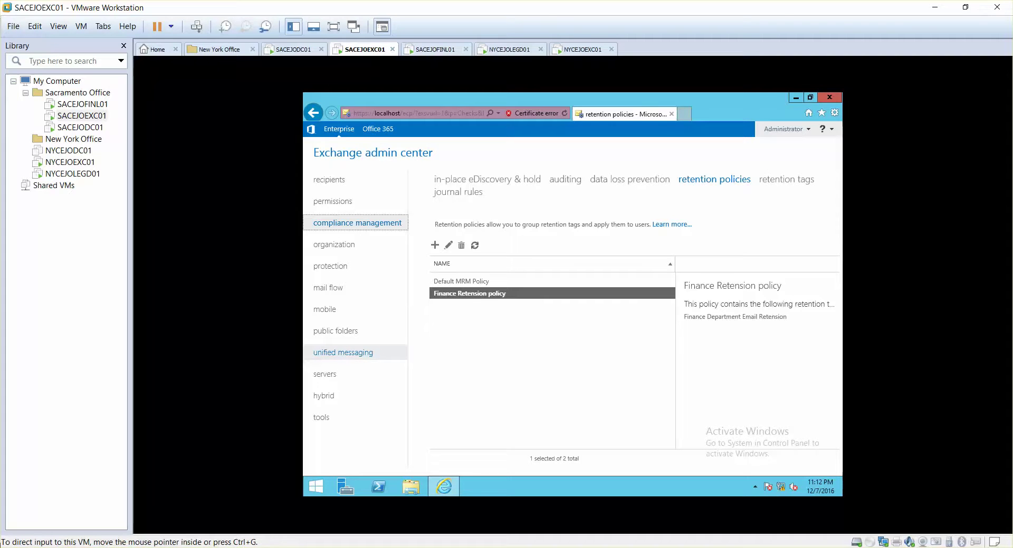